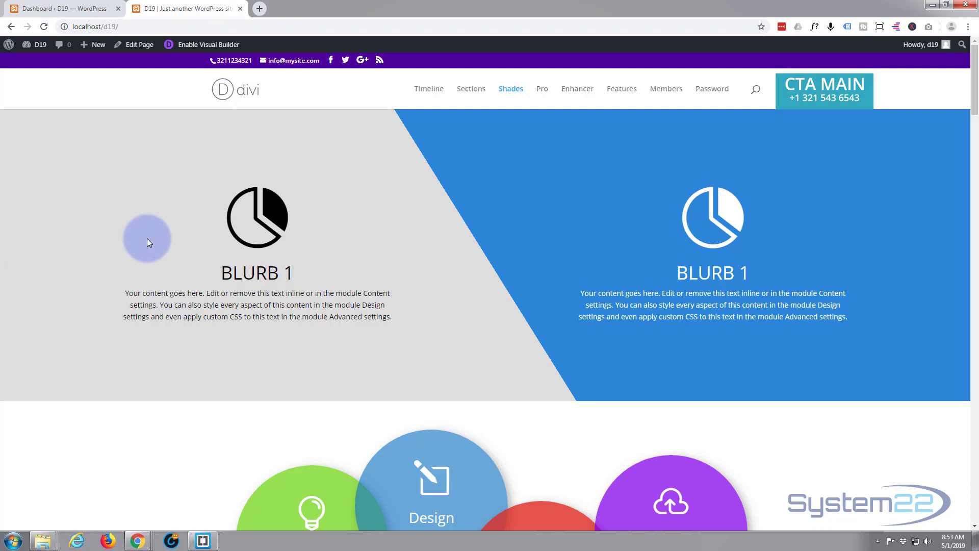
- Scroll down the home page to bring its sections into view
{"action": "scroll", "coordinate": [147, 240], "scroll_direction": "down", "scroll_amount": 10}
{"action": "scroll", "coordinate": [147, 238], "scroll_direction": "down", "scroll_amount": 7}
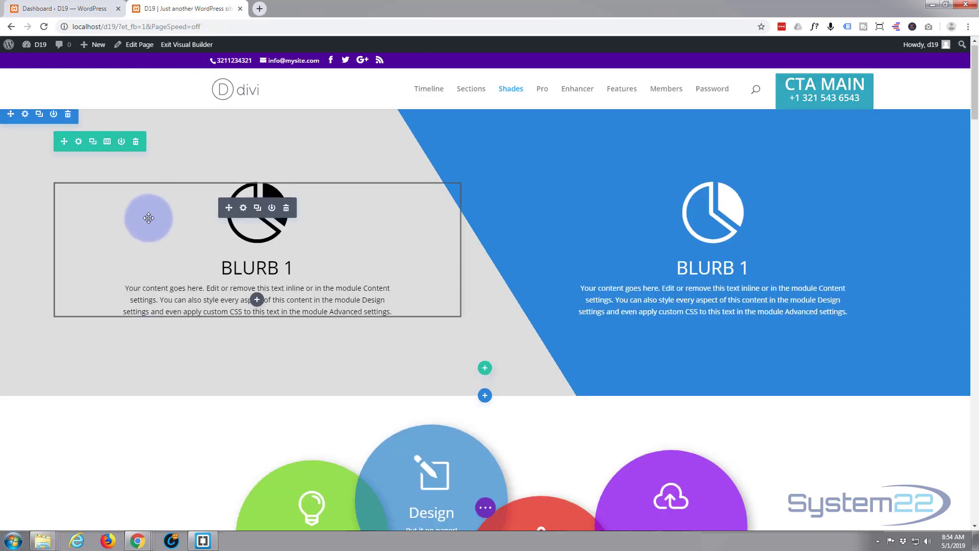
- Scroll past the circles and Lorem Ipsum banner to the Option 1–3 card row
{"action": "scroll", "coordinate": [146, 217], "scroll_direction": "down", "scroll_amount": 4}
{"action": "scroll", "coordinate": [146, 218], "scroll_direction": "down", "scroll_amount": 15}
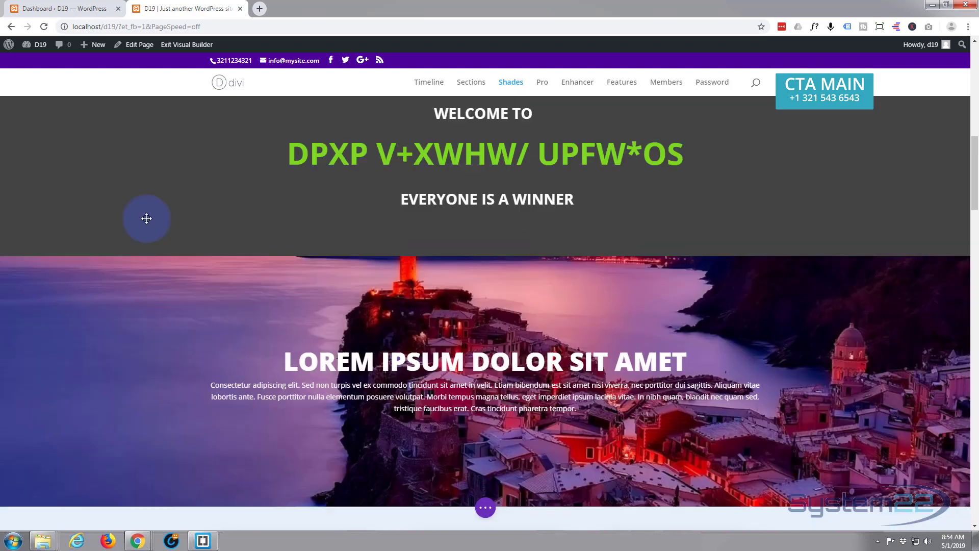
{"action": "scroll", "coordinate": [146, 219], "scroll_direction": "down", "scroll_amount": 1}
{"action": "scroll", "coordinate": [146, 217], "scroll_direction": "up", "scroll_amount": 1}
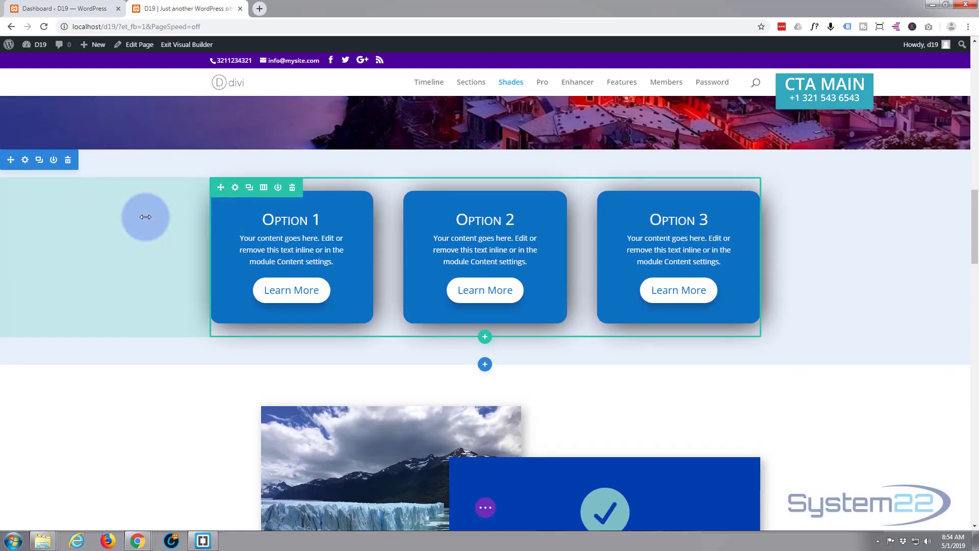
- Switch the row to four equal columns and move a duplicate of Option 3 into column four
{"action": "left_click", "coordinate": [264, 189]}
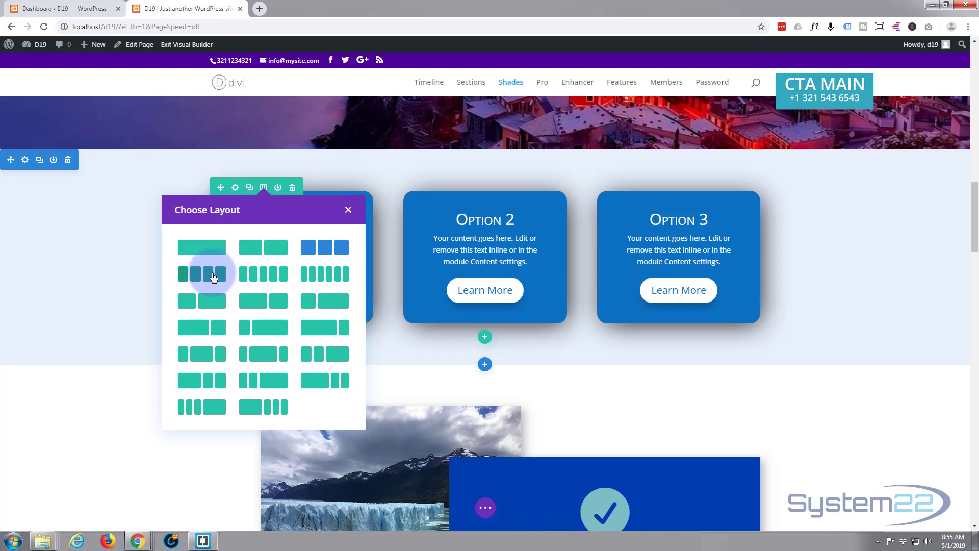
{"action": "left_click", "coordinate": [213, 276]}
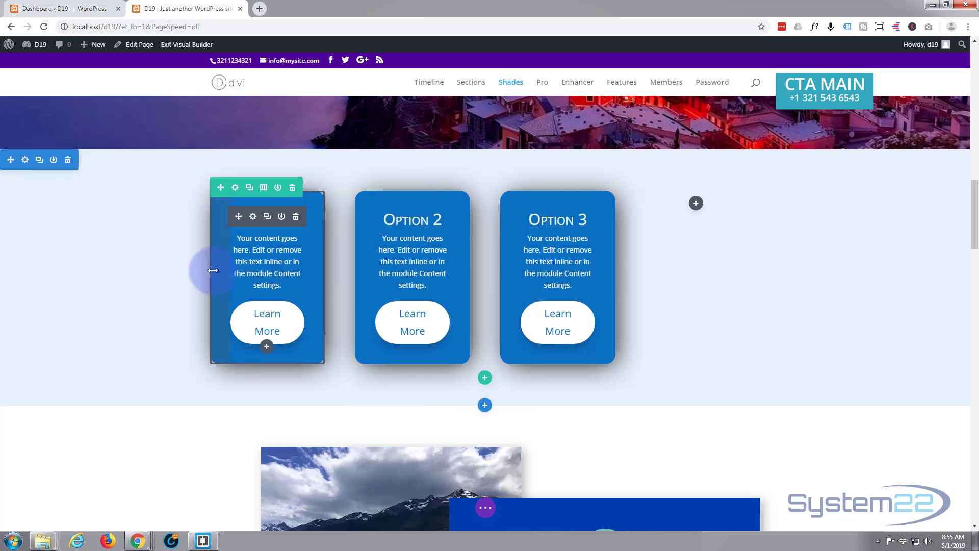
{"action": "left_click", "coordinate": [547, 231]}
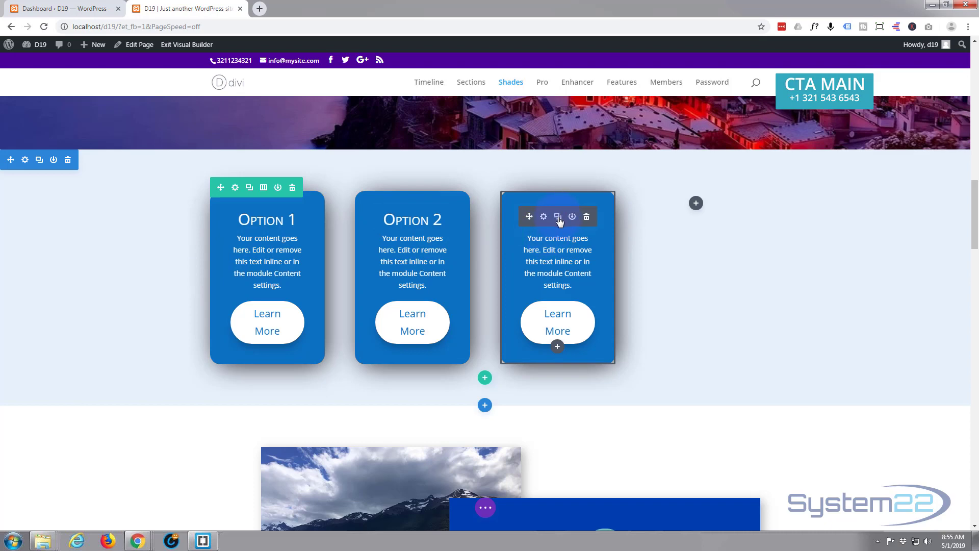
{"action": "left_click", "coordinate": [558, 218]}
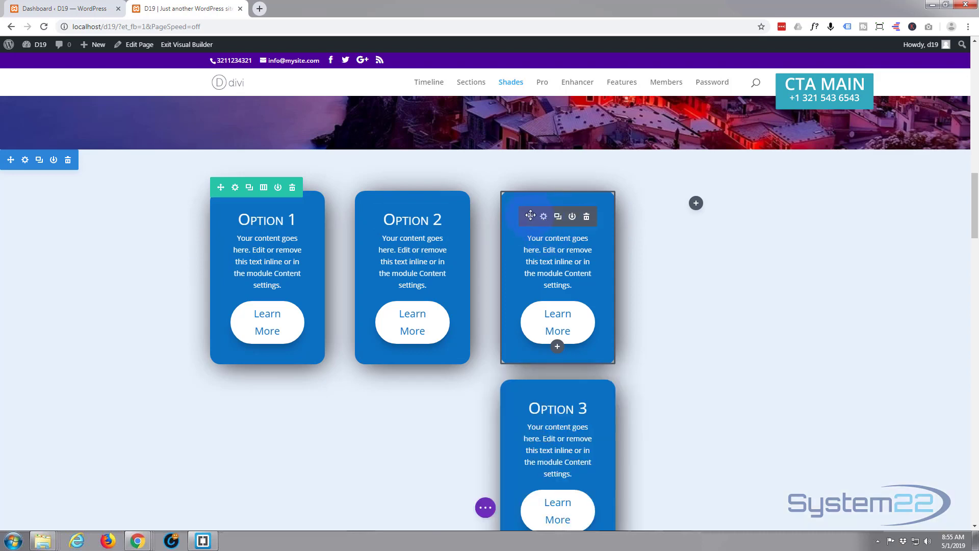
{"action": "left_click_drag", "start_coordinate": [531, 215], "coordinate": [667, 210]}
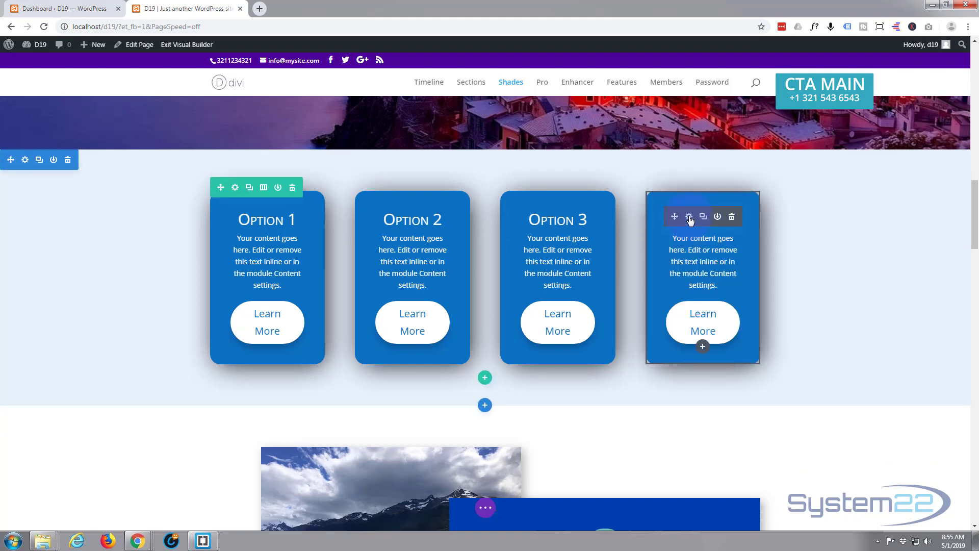
- Retitle the copied card 'Option 4' and save it
{"action": "left_click", "coordinate": [689, 217]}
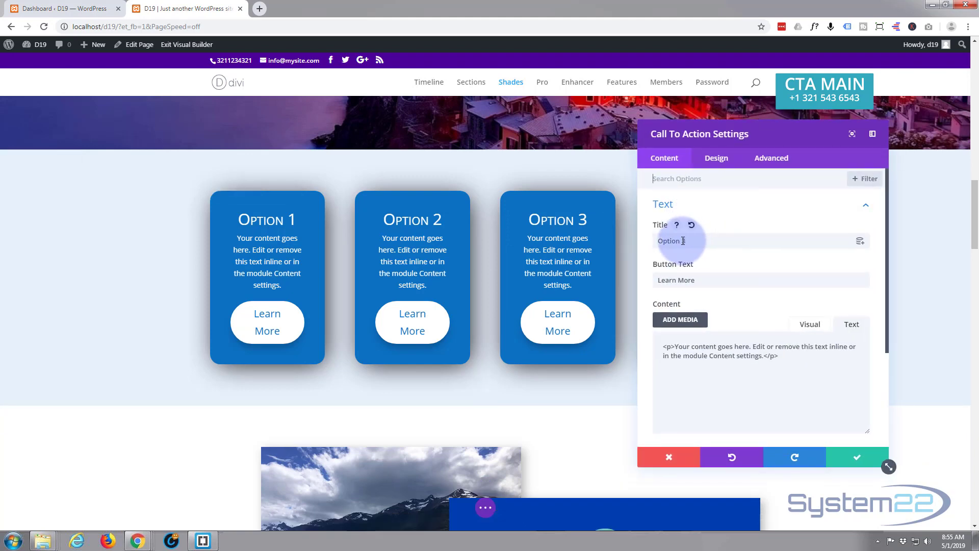
{"action": "left_click_drag", "start_coordinate": [682, 241], "coordinate": [689, 240]}
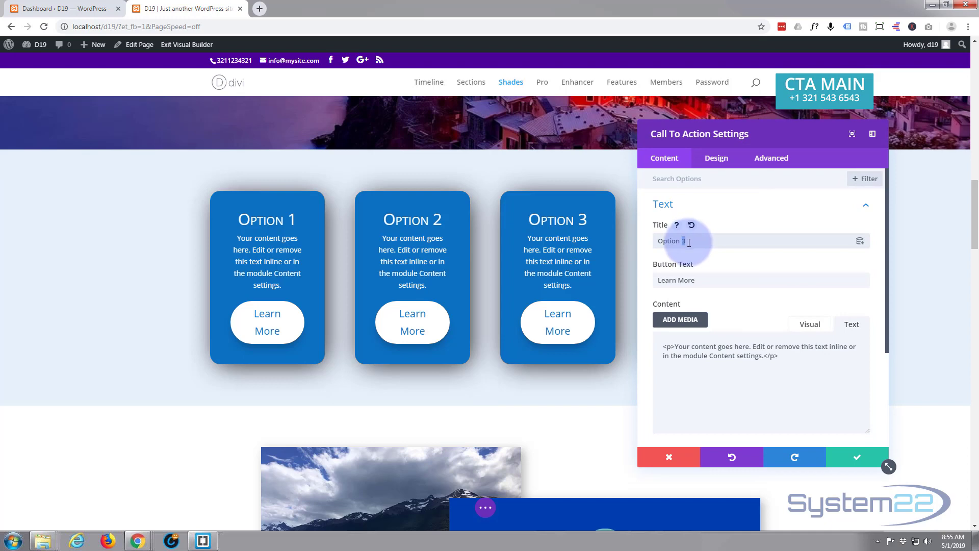
{"action": "type", "text": "4"}
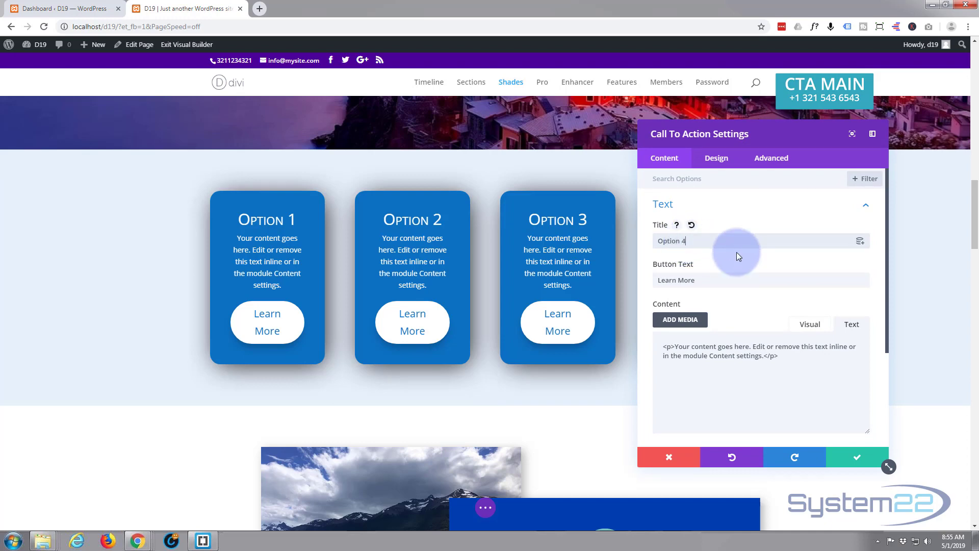
{"action": "left_click", "coordinate": [857, 457]}
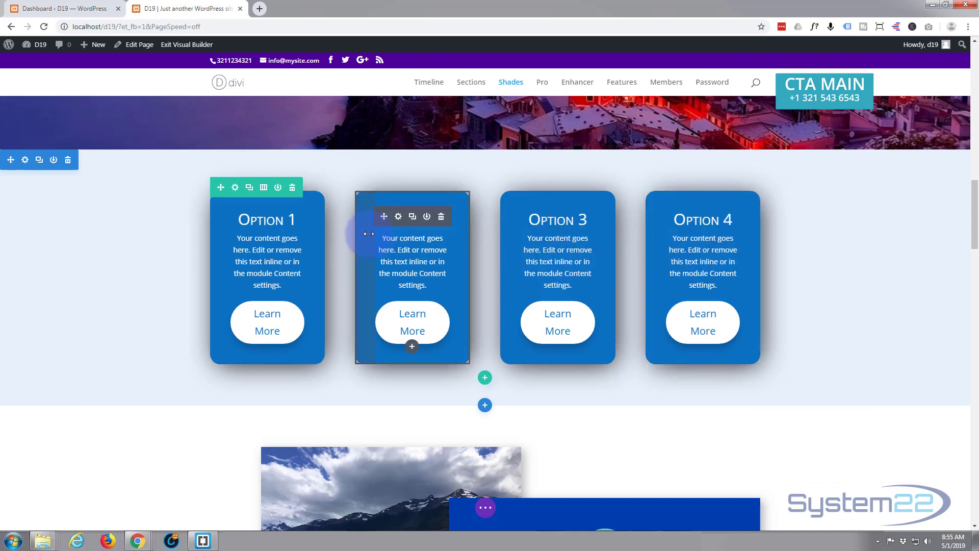
- Enable a custom gutter width of 1 under the row's Design > Sizing settings and confirm
{"action": "left_click", "coordinate": [235, 188]}
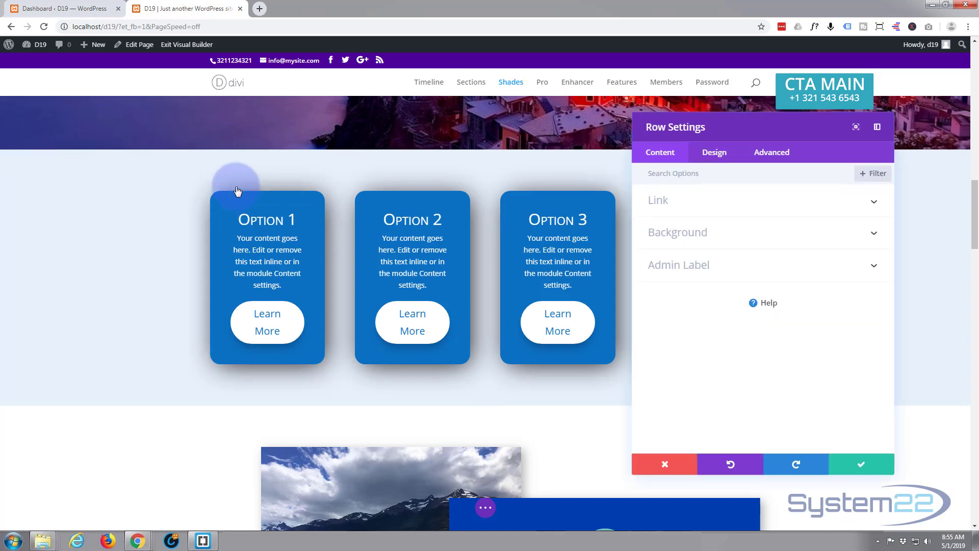
{"action": "left_click", "coordinate": [726, 161]}
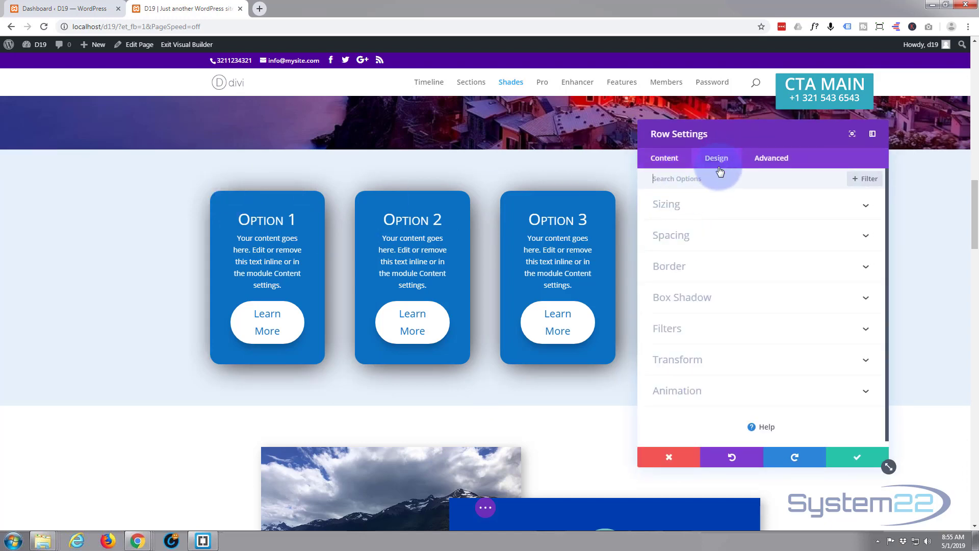
{"action": "left_click", "coordinate": [713, 209]}
{"action": "left_click", "coordinate": [678, 241]}
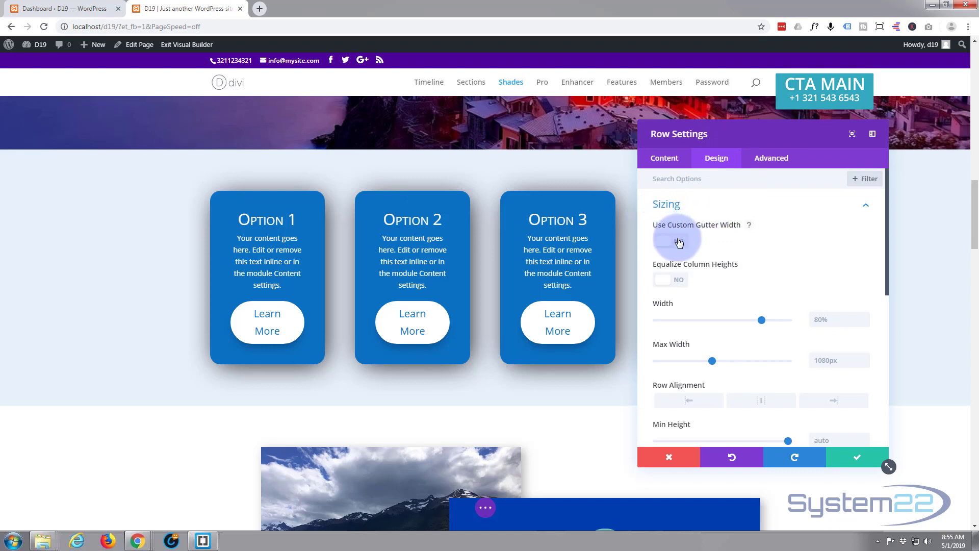
{"action": "left_click", "coordinate": [745, 280]}
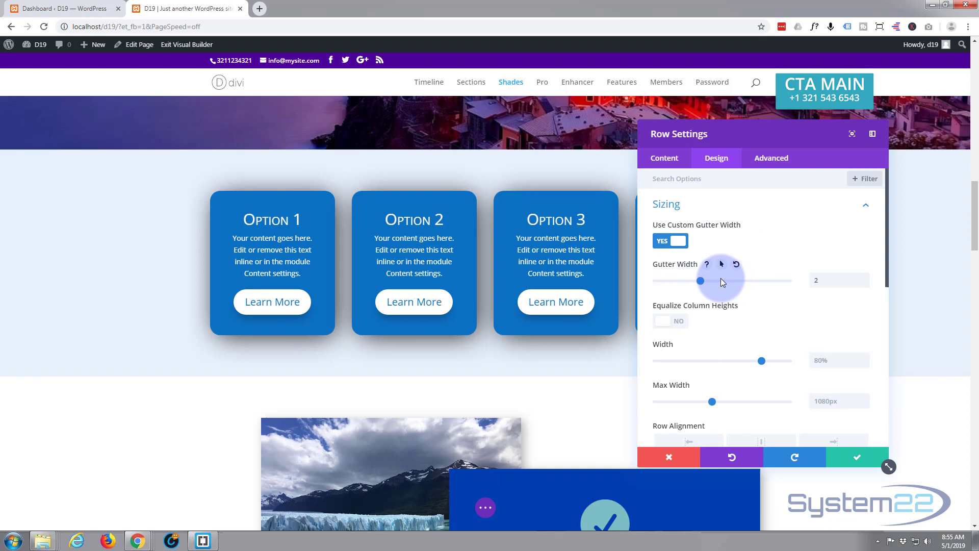
{"action": "left_click_drag", "start_coordinate": [717, 280], "coordinate": [660, 281]}
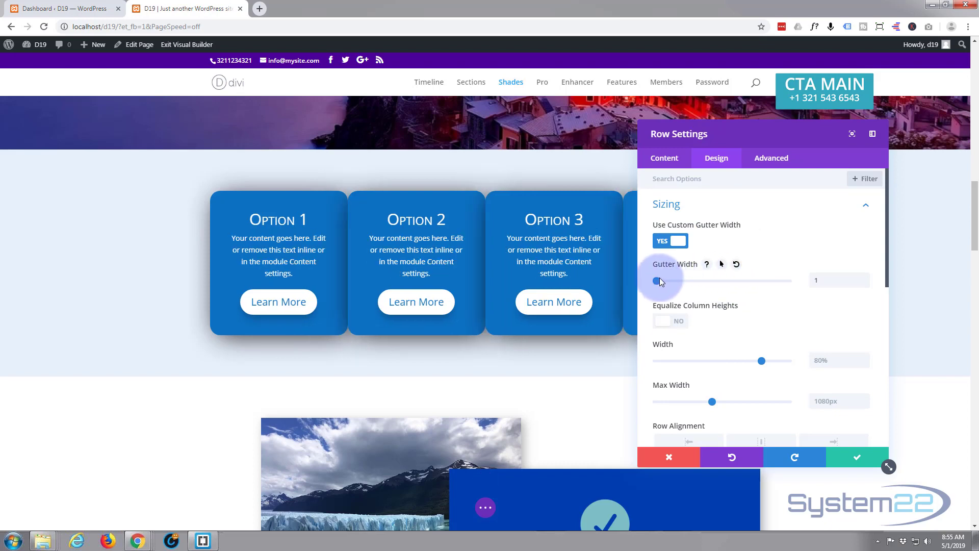
{"action": "left_click", "coordinate": [856, 457]}
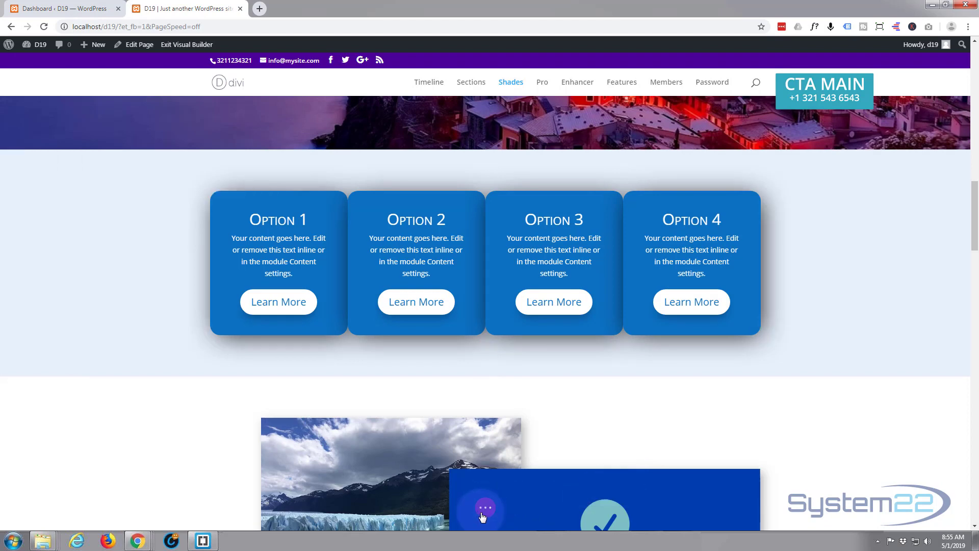
{"action": "left_click", "coordinate": [486, 508]}
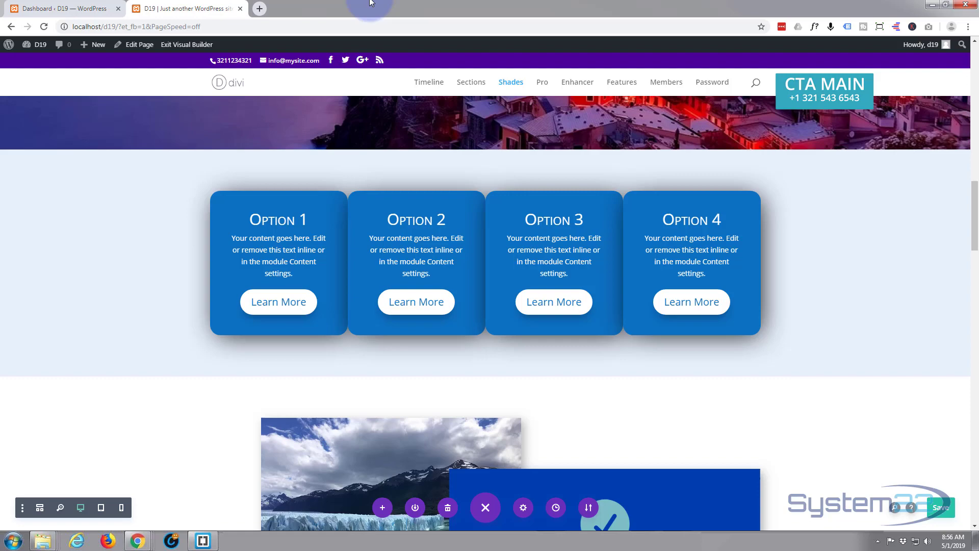
- Exit the Visual Builder and scroll down to the four Option cards on the live page
{"action": "left_click", "coordinate": [189, 47]}
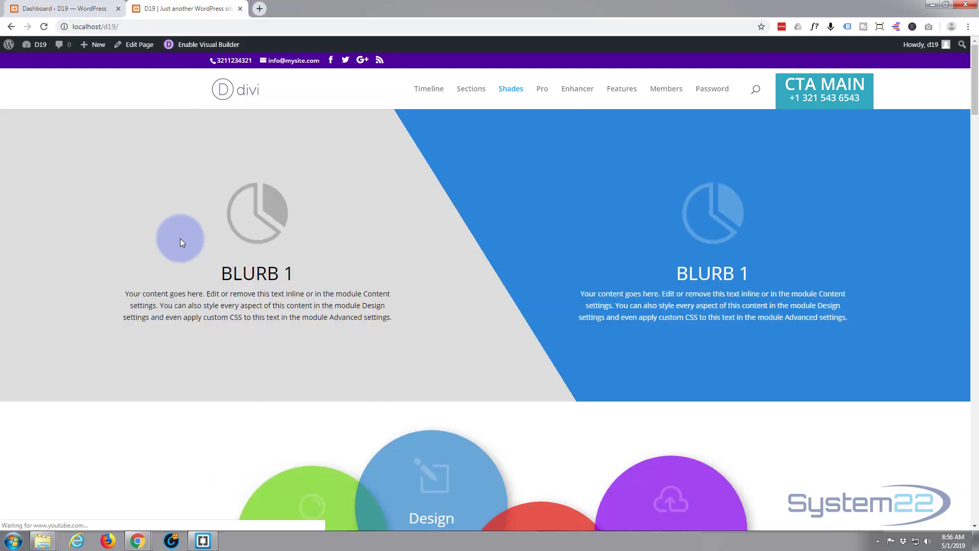
{"action": "scroll", "coordinate": [181, 244], "scroll_direction": "down", "scroll_amount": 2}
{"action": "scroll", "coordinate": [181, 245], "scroll_direction": "down", "scroll_amount": 15}
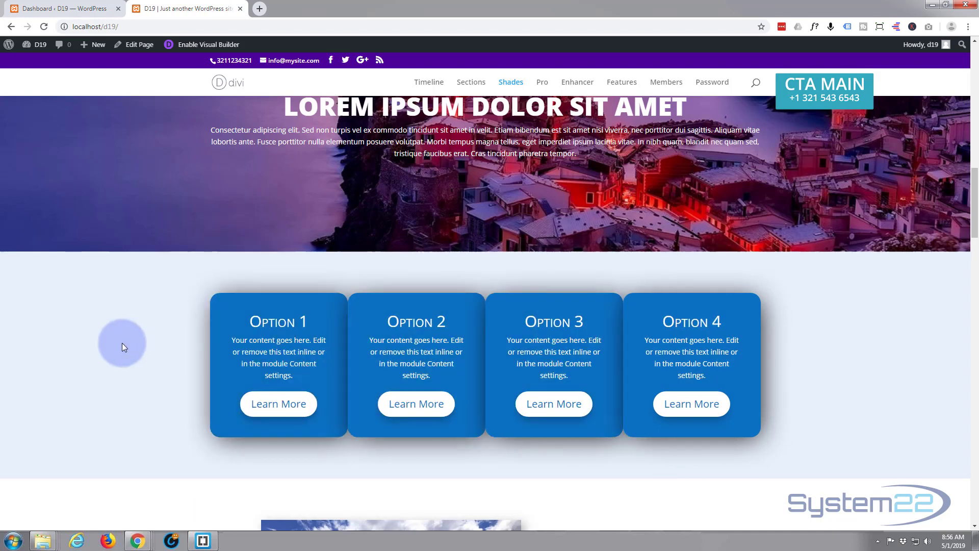
- Re-enable the Visual Builder and scroll down to the four-card Option row
{"action": "left_click", "coordinate": [202, 45]}
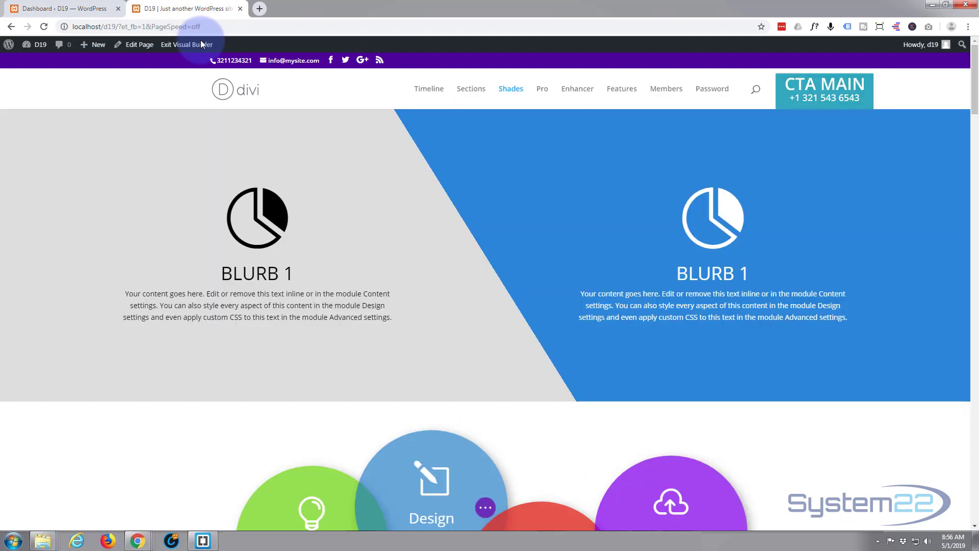
{"action": "scroll", "coordinate": [152, 181], "scroll_direction": "down", "scroll_amount": 5}
{"action": "scroll", "coordinate": [152, 181], "scroll_direction": "down", "scroll_amount": 15}
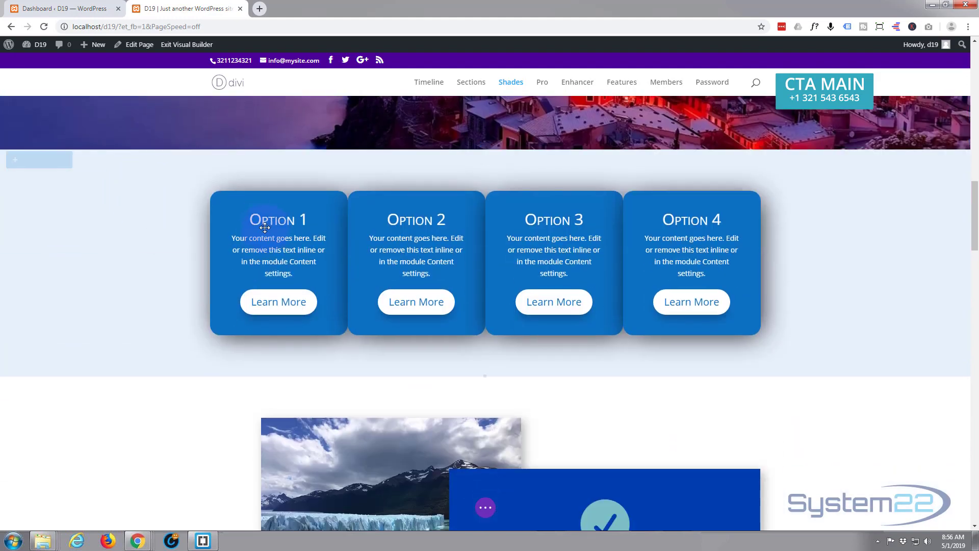
{"action": "mouse_move", "coordinate": [262, 230]}
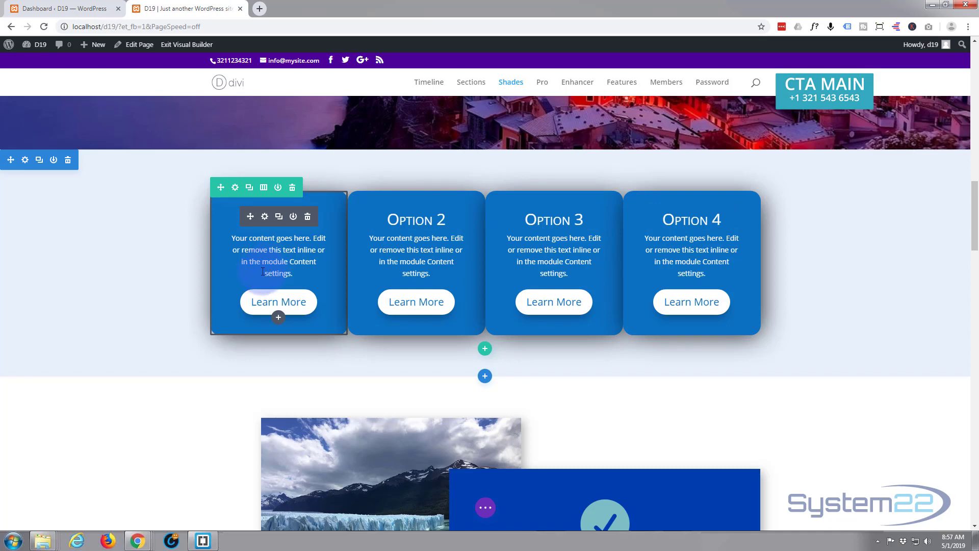
- In the row's Advanced > Custom CSS, switch Column 1 Main Element to its Hover state
{"action": "left_click", "coordinate": [235, 188]}
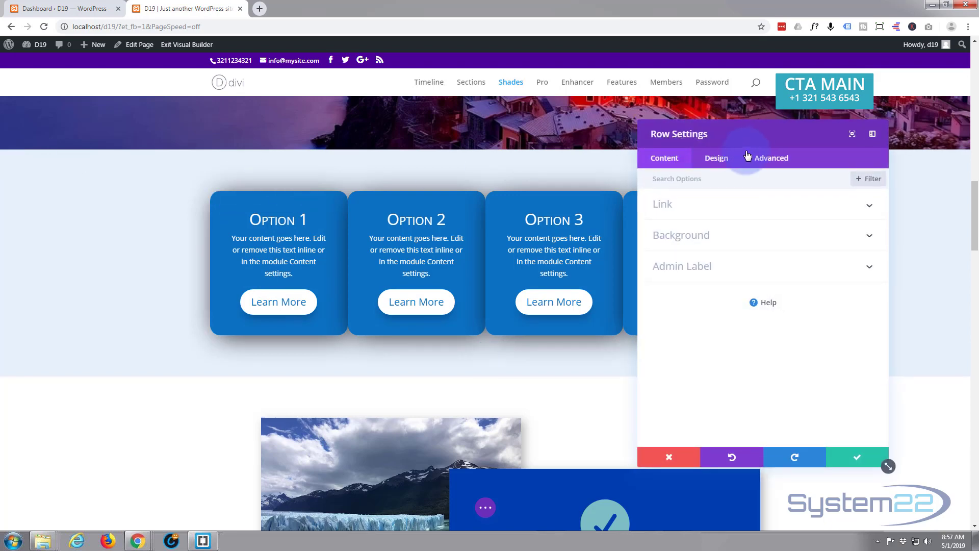
{"action": "left_click", "coordinate": [778, 160]}
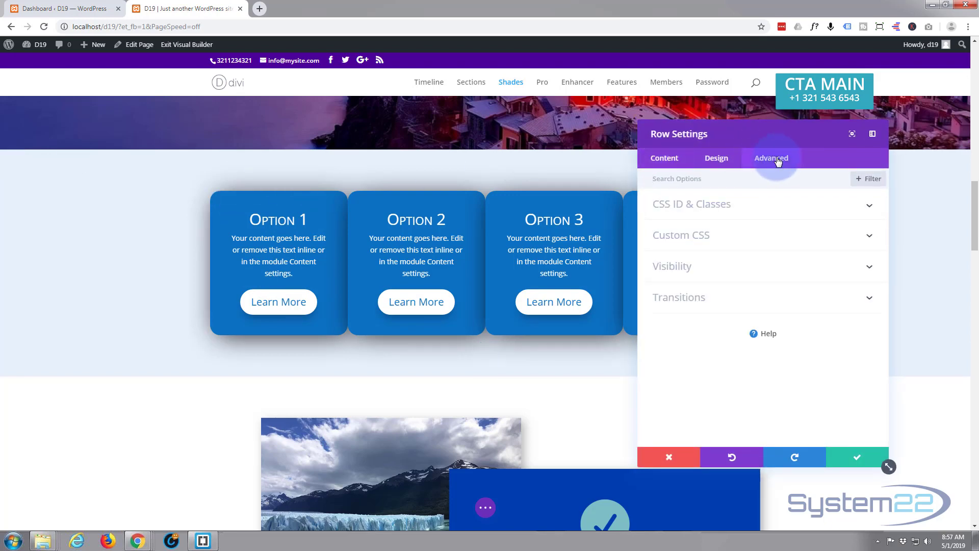
{"action": "left_click", "coordinate": [702, 238]}
{"action": "left_click_drag", "start_coordinate": [733, 134], "coordinate": [332, 99]}
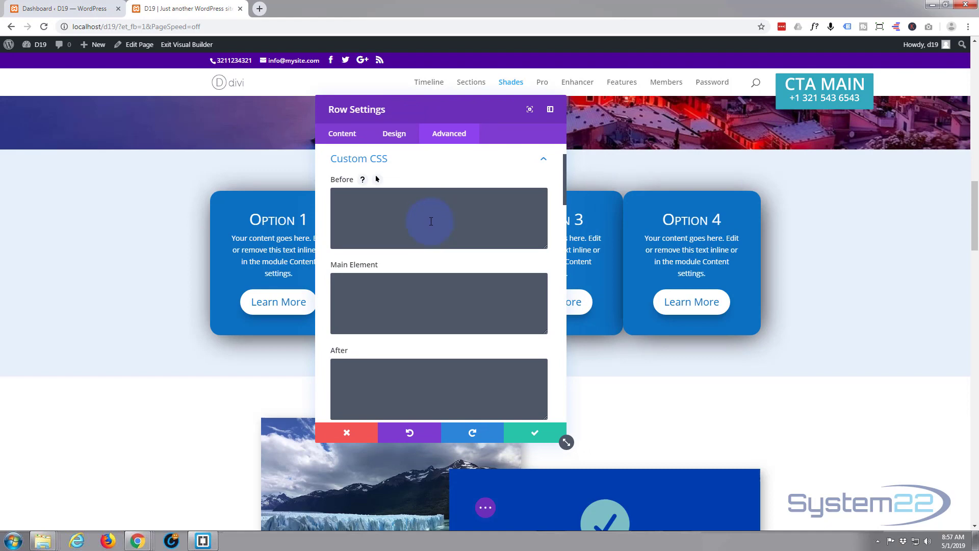
{"action": "scroll", "coordinate": [431, 222], "scroll_direction": "down", "scroll_amount": 5}
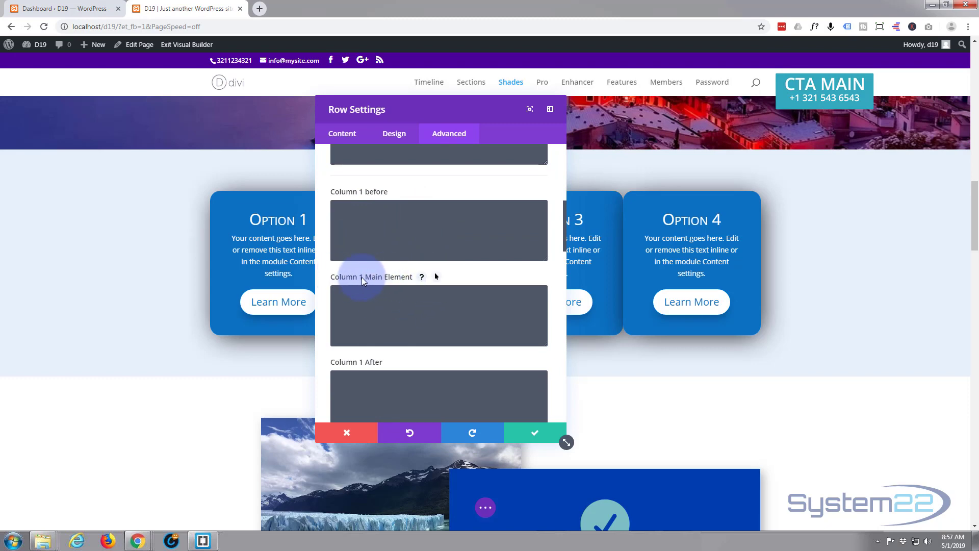
{"action": "left_click", "coordinate": [436, 278]}
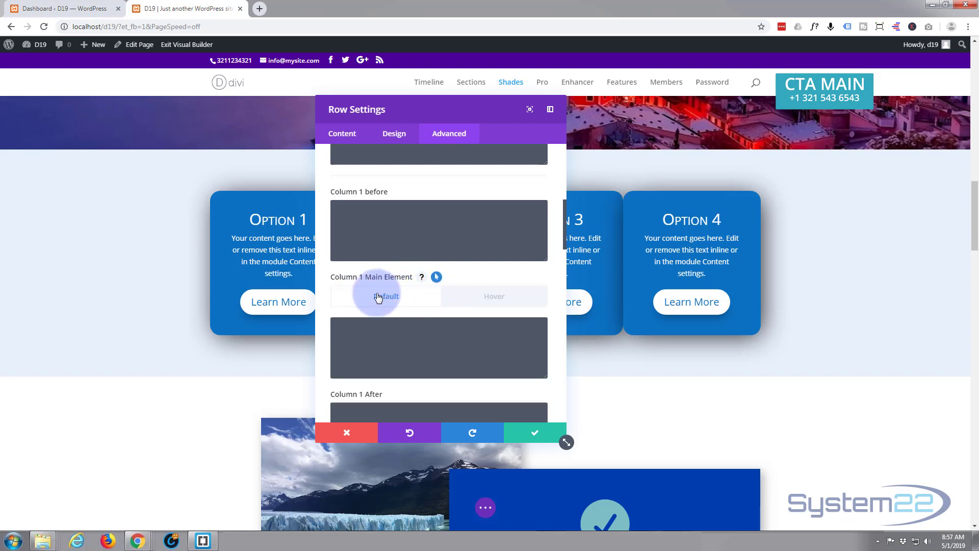
{"action": "left_click", "coordinate": [481, 300]}
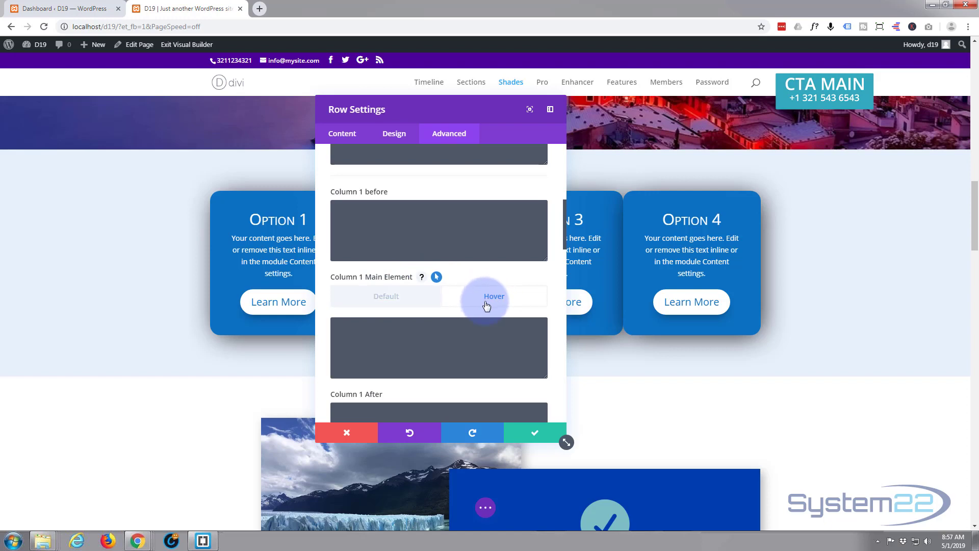
- Enter z-index:10; as the Column 1 Main Element hover CSS and copy it
{"action": "left_click", "coordinate": [396, 329]}
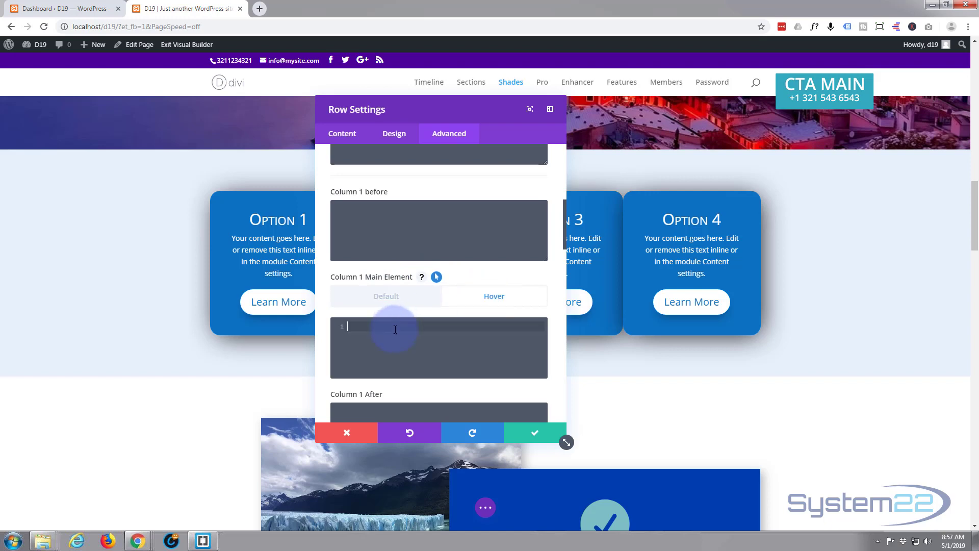
{"action": "type", "text": "z-index:10;"}
{"action": "left_click_drag", "start_coordinate": [396, 329], "coordinate": [343, 331]}
{"action": "key", "text": "ctrl+c"}
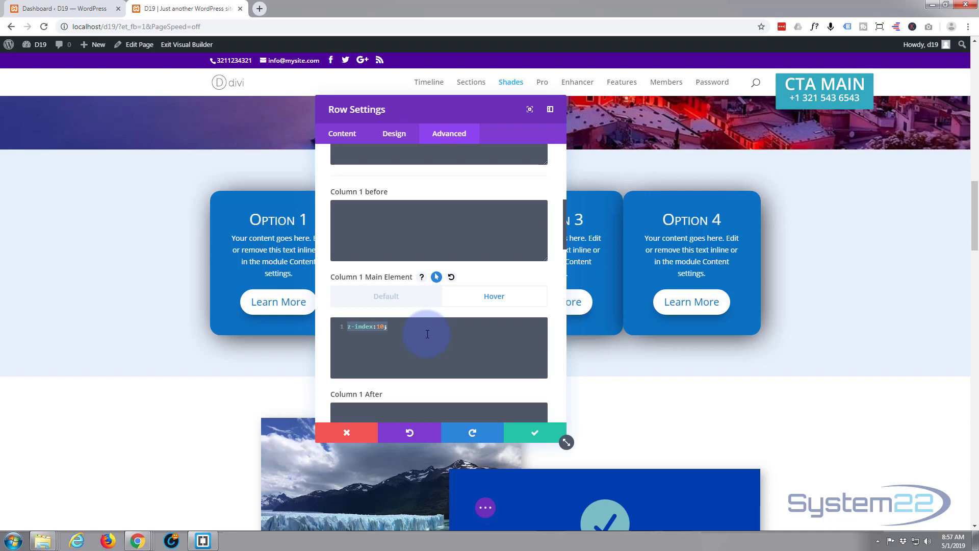
- Paste z-index:10; into the Column 2 Main Element hover CSS
{"action": "scroll", "coordinate": [428, 334], "scroll_direction": "down", "scroll_amount": 2}
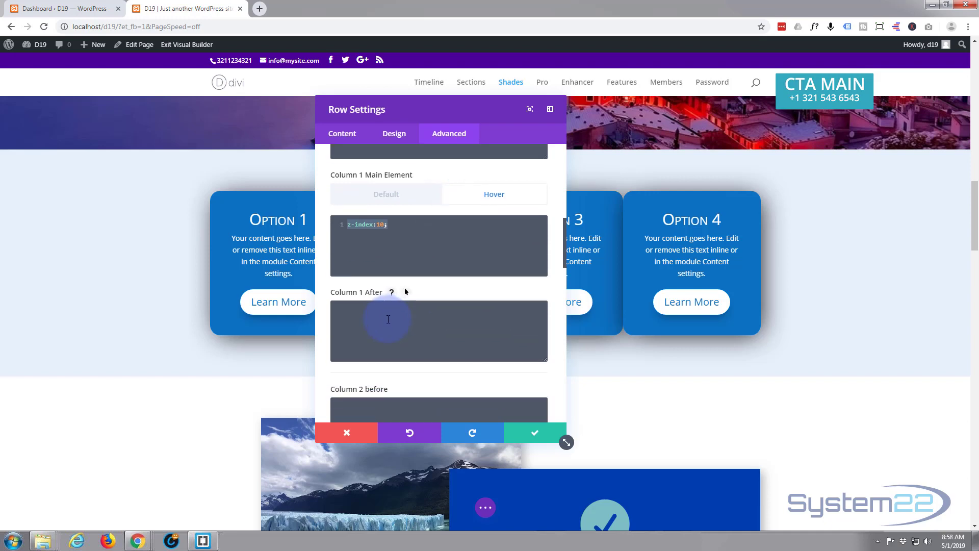
{"action": "scroll", "coordinate": [388, 320], "scroll_direction": "down", "scroll_amount": 3}
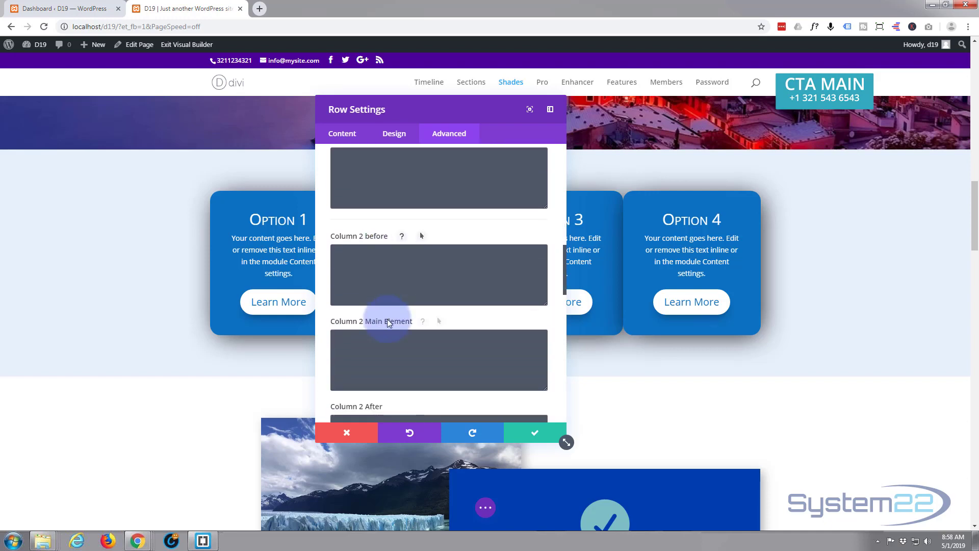
{"action": "scroll", "coordinate": [403, 301], "scroll_direction": "down", "scroll_amount": 1}
{"action": "left_click", "coordinate": [437, 271]}
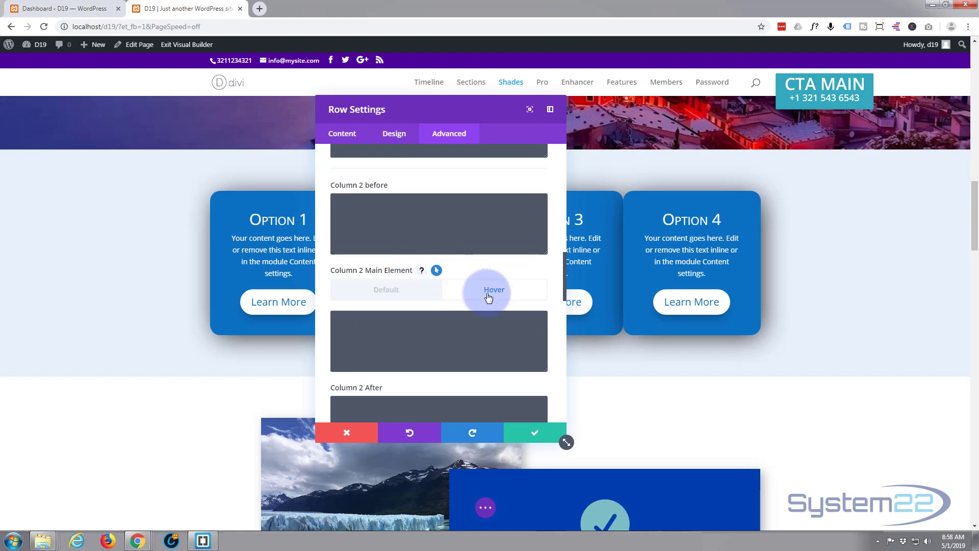
{"action": "left_click", "coordinate": [429, 328]}
{"action": "key", "text": "ctrl+v"}
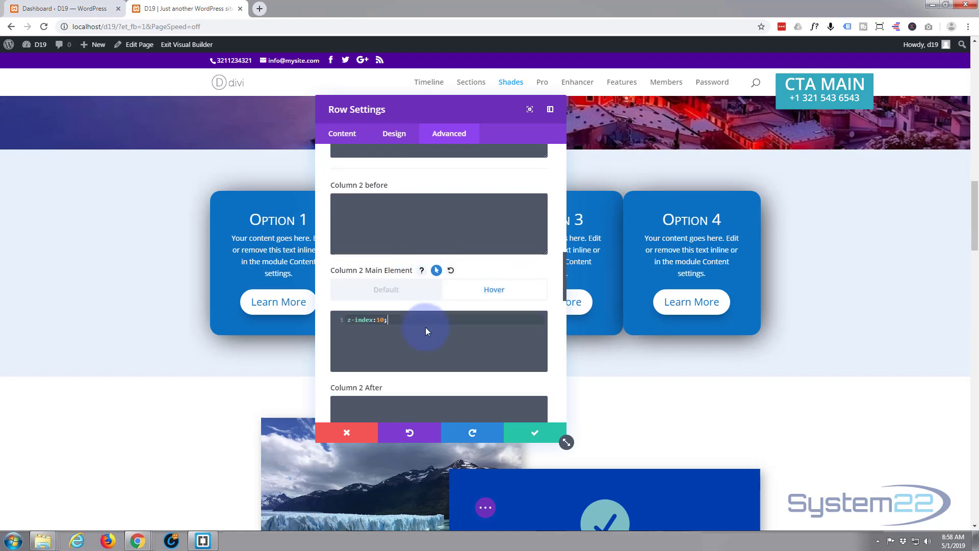
- Paste z-index:10; into the Column 3 Main Element hover CSS
{"action": "scroll", "coordinate": [427, 323], "scroll_direction": "down", "scroll_amount": 2}
{"action": "scroll", "coordinate": [427, 323], "scroll_direction": "down", "scroll_amount": 4}
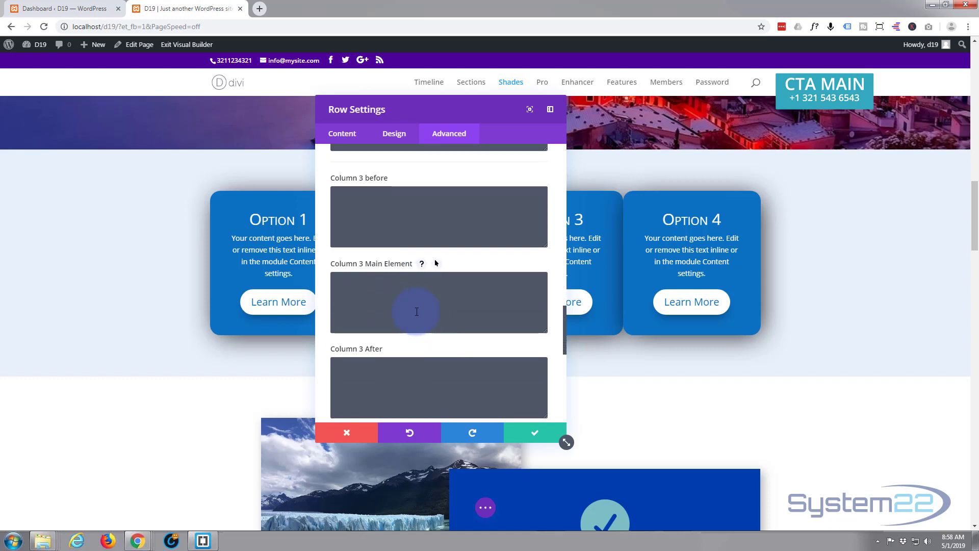
{"action": "left_click", "coordinate": [437, 264]}
{"action": "left_click", "coordinate": [474, 327]}
{"action": "key", "text": "ctrl+v"}
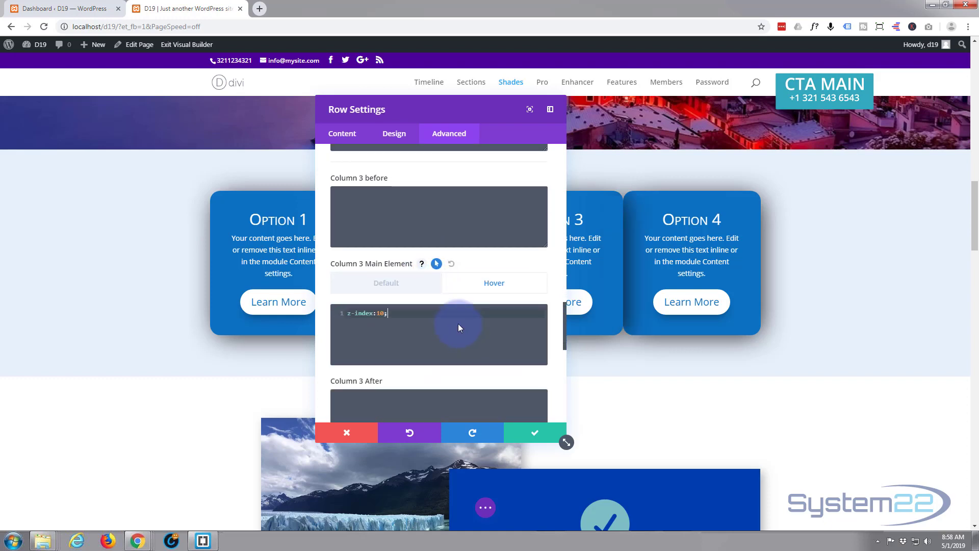
- Add z-index:10; to the Column 4 Main Element hover CSS
{"action": "scroll", "coordinate": [457, 319], "scroll_direction": "down", "scroll_amount": 2}
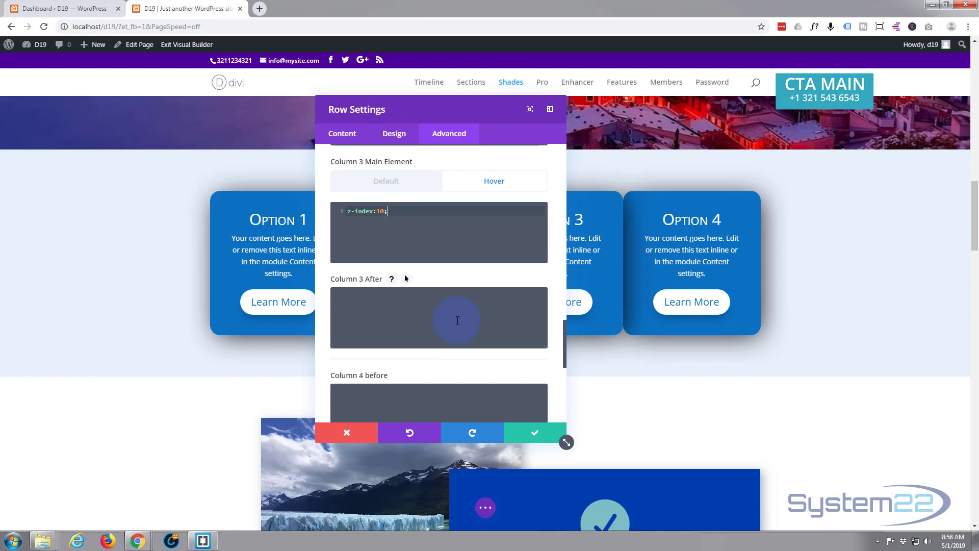
{"action": "scroll", "coordinate": [458, 319], "scroll_direction": "down", "scroll_amount": 4}
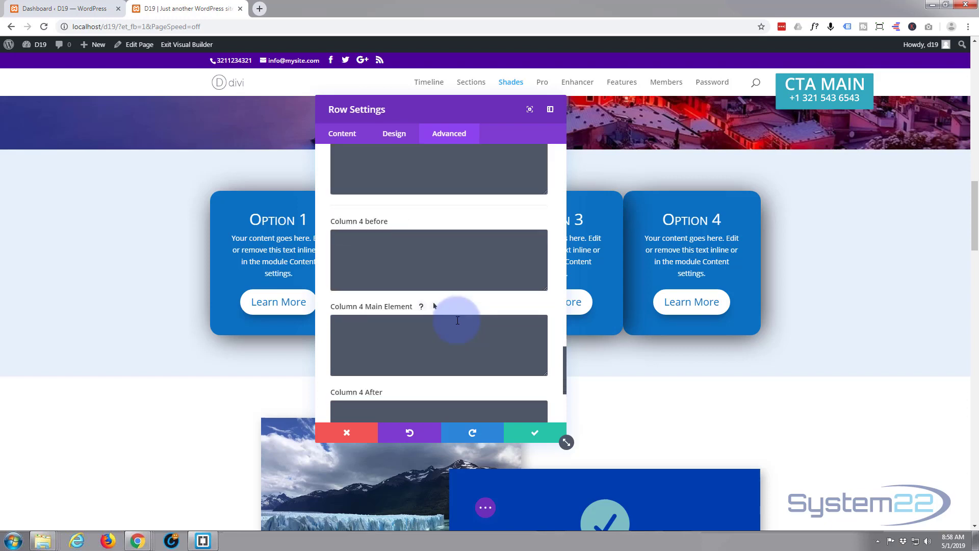
{"action": "scroll", "coordinate": [457, 320], "scroll_direction": "down", "scroll_amount": 3}
{"action": "scroll", "coordinate": [455, 321], "scroll_direction": "up", "scroll_amount": 3}
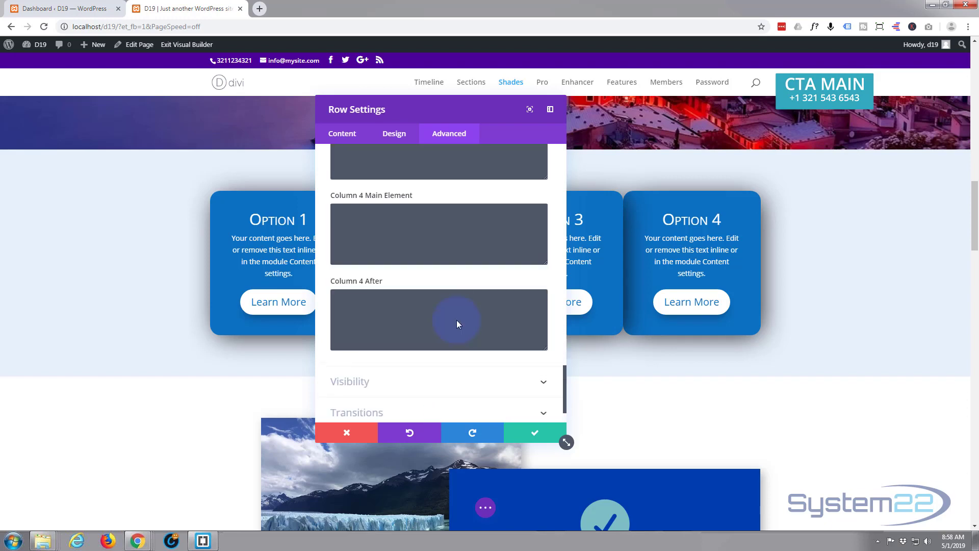
{"action": "left_click", "coordinate": [436, 256]}
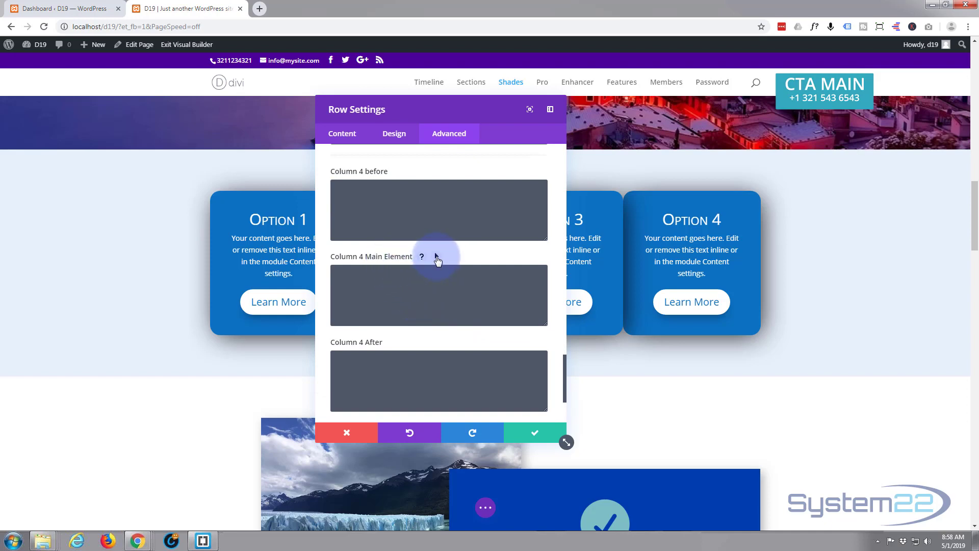
{"action": "left_click", "coordinate": [420, 313]}
{"action": "type", "text": "z-index:10;"}
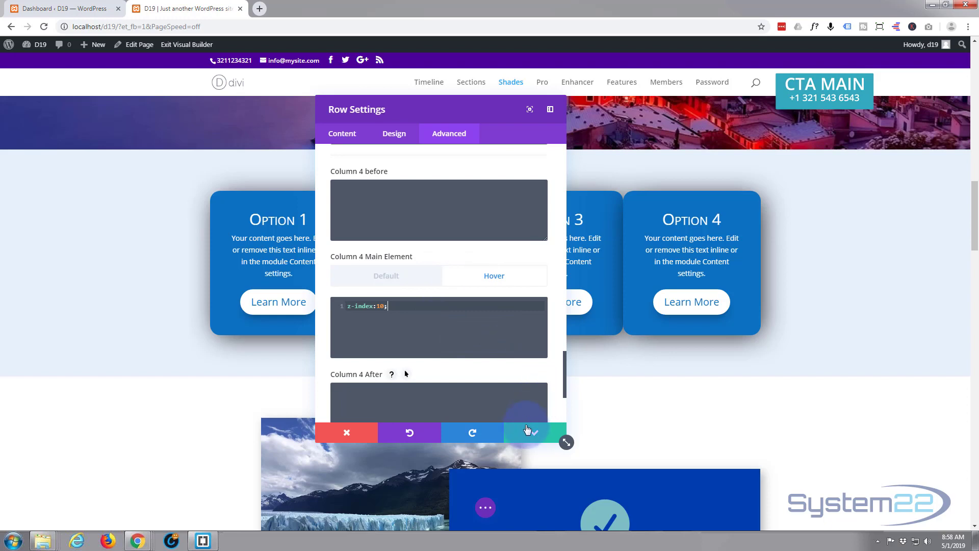
- Confirm the row settings and save the page
{"action": "left_click", "coordinate": [534, 437]}
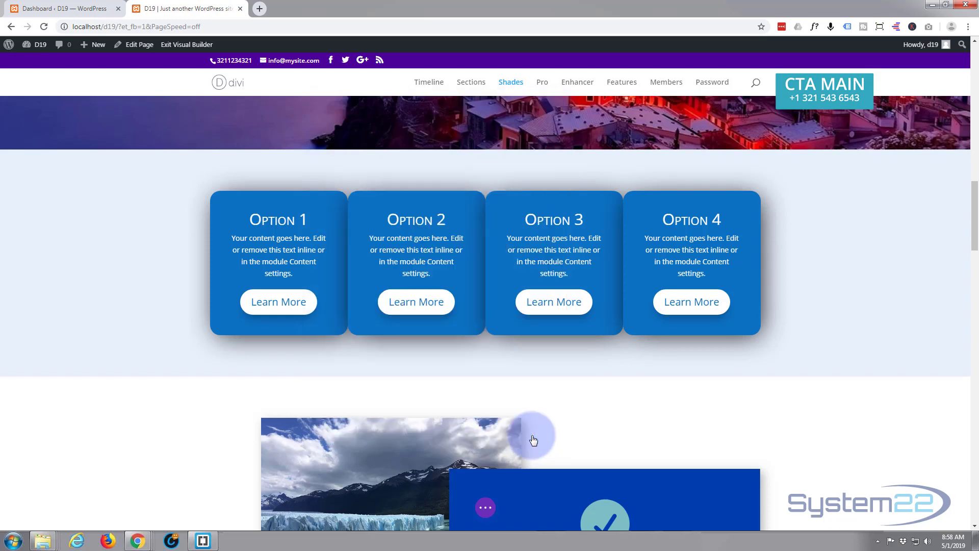
{"action": "left_click", "coordinate": [485, 507]}
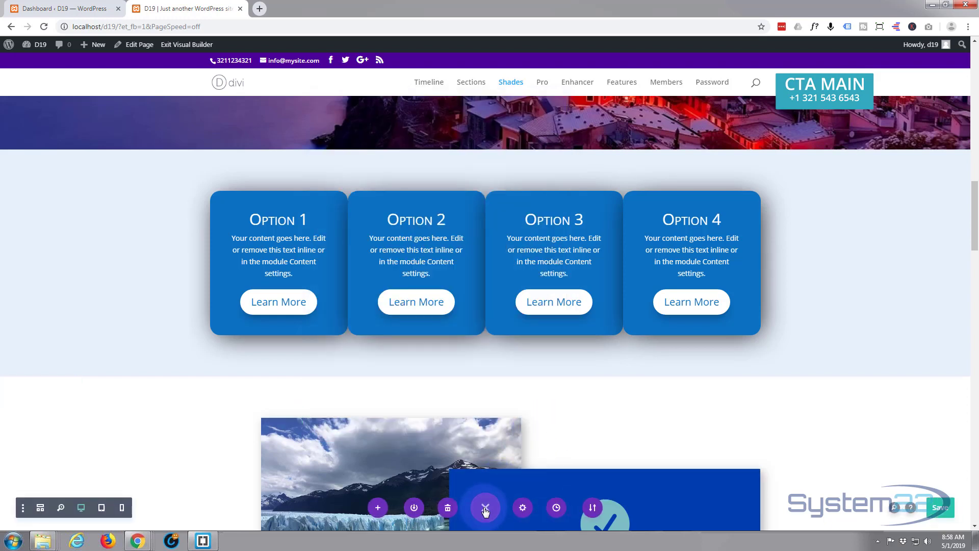
{"action": "left_click", "coordinate": [944, 510]}
- Exit the Visual Builder and scroll down to the live Option cards
{"action": "left_click", "coordinate": [173, 46]}
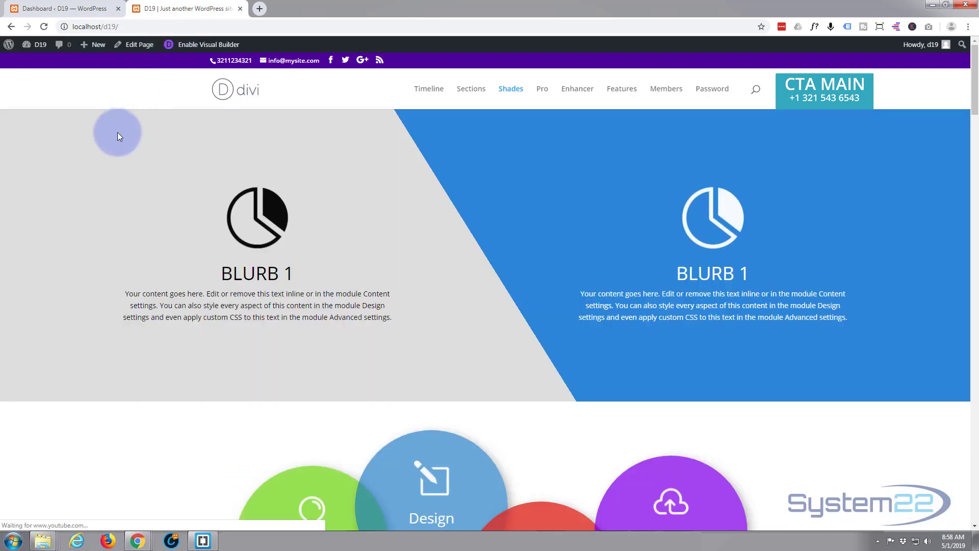
{"action": "scroll", "coordinate": [116, 133], "scroll_direction": "down", "scroll_amount": 2}
{"action": "scroll", "coordinate": [115, 133], "scroll_direction": "down", "scroll_amount": 12}
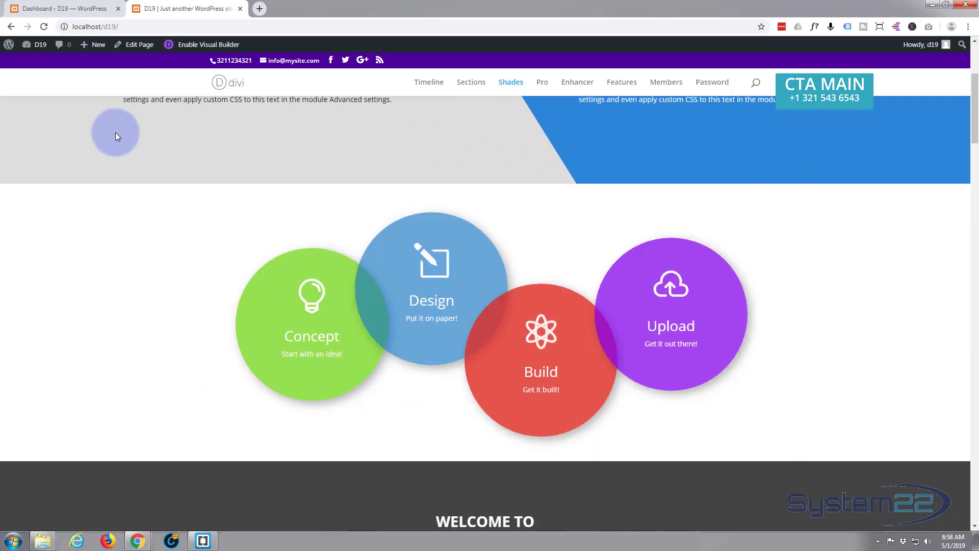
{"action": "scroll", "coordinate": [115, 135], "scroll_direction": "down", "scroll_amount": 4}
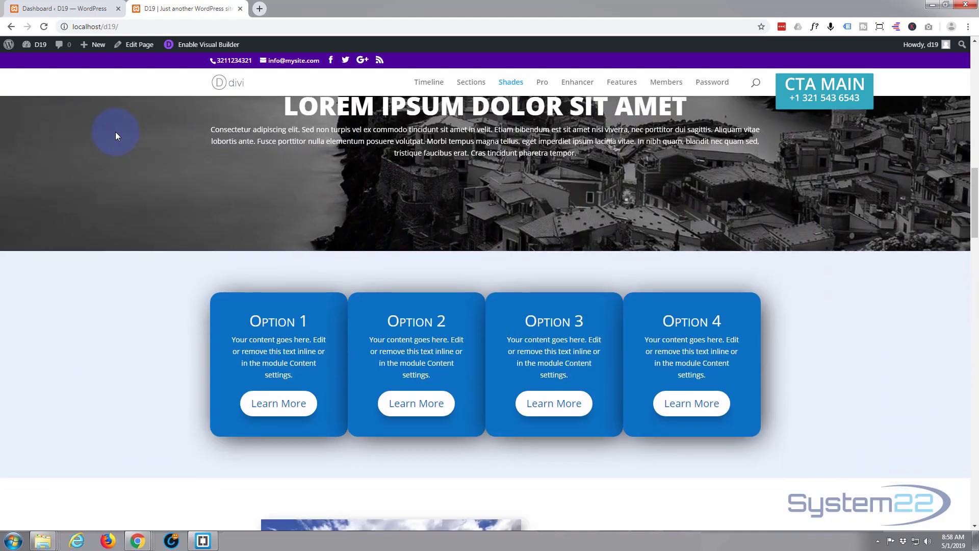